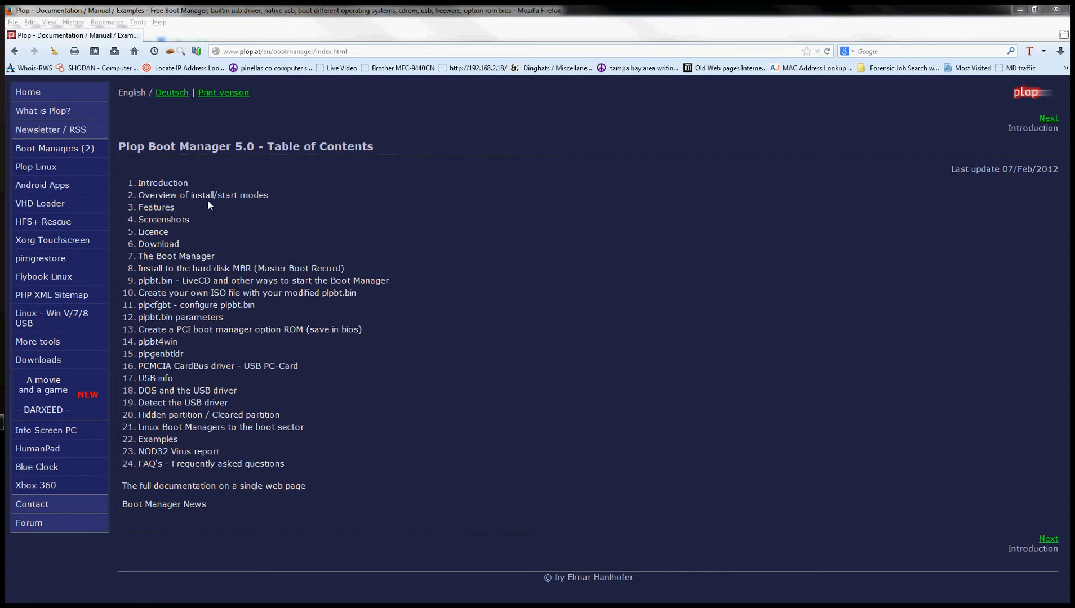
- Open the Plop Boot Manager download page and show the browser's full list of downloads
left_click(166, 247)
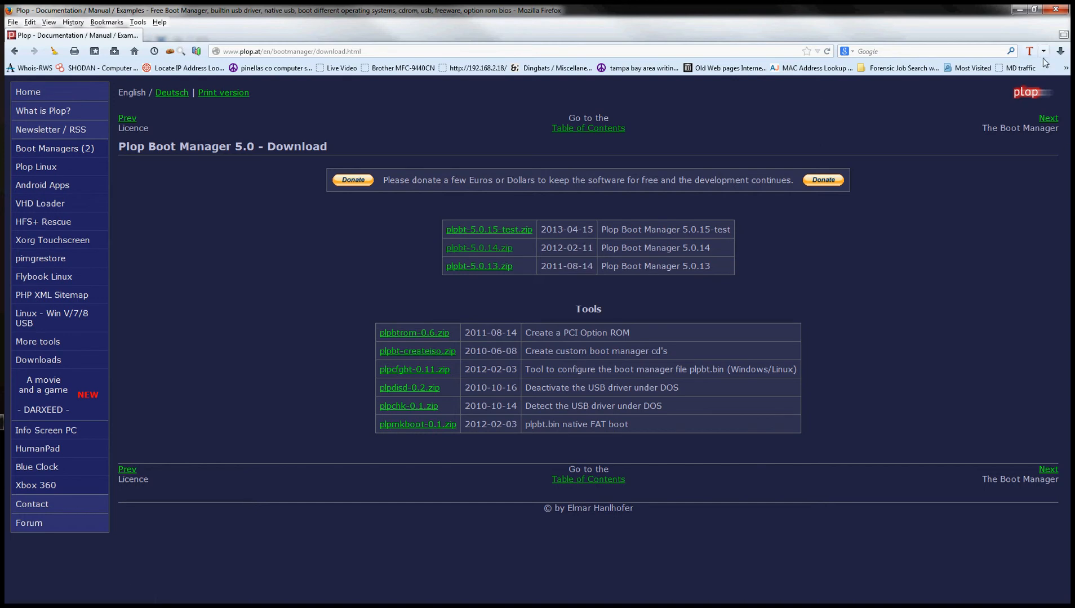
left_click(1059, 52)
left_click(1033, 76)
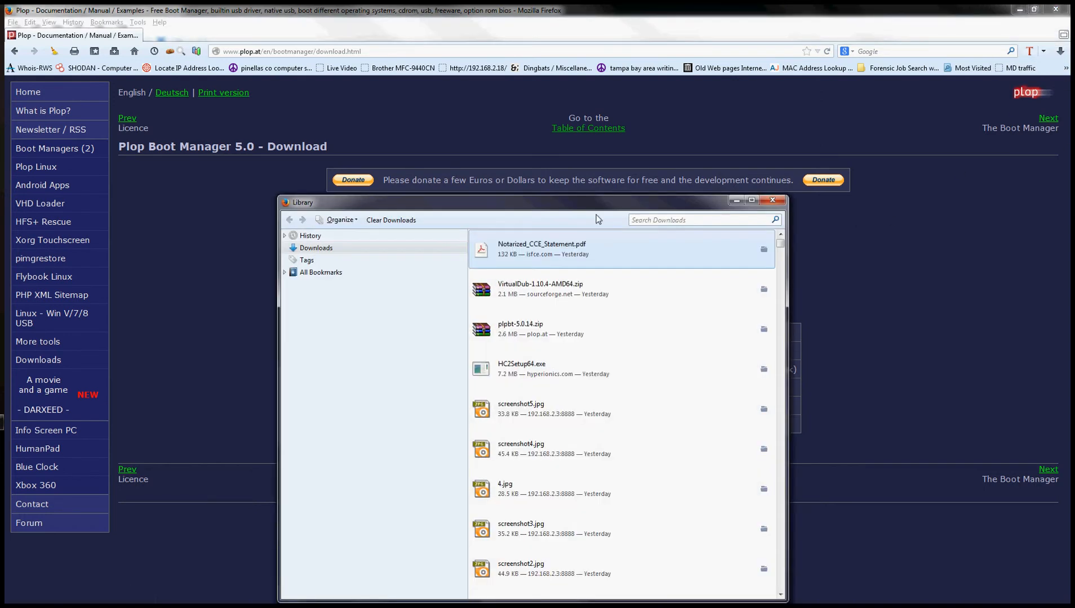
- Open the folder containing the downloaded plpbt-5.0.14.zip and place its window beside the downloads library
left_click_drag(590, 214, 614, 425)
left_click(563, 533)
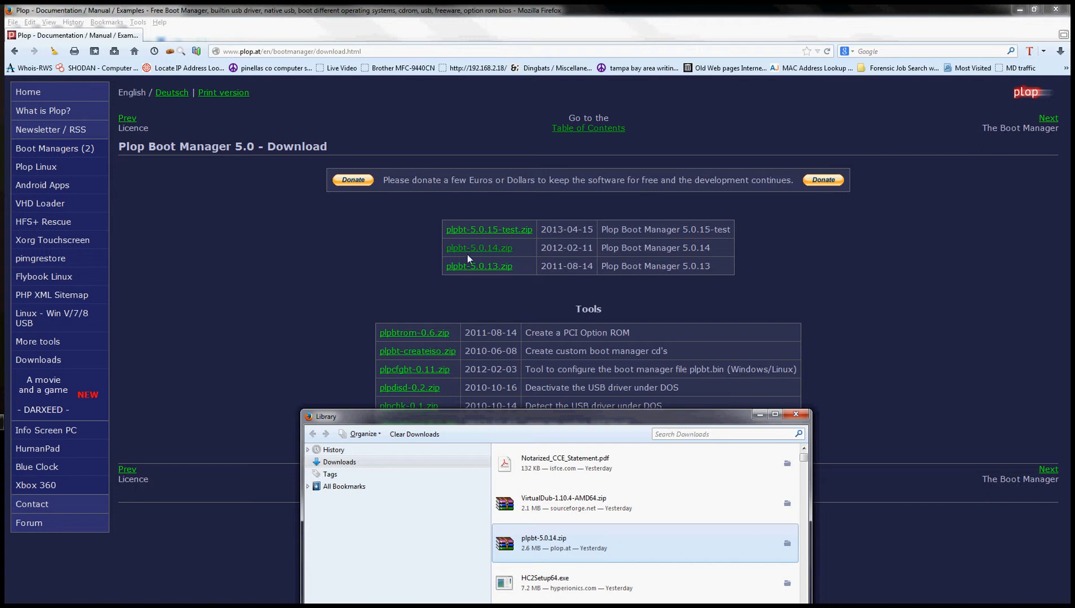
left_click_drag(497, 420, 756, 87)
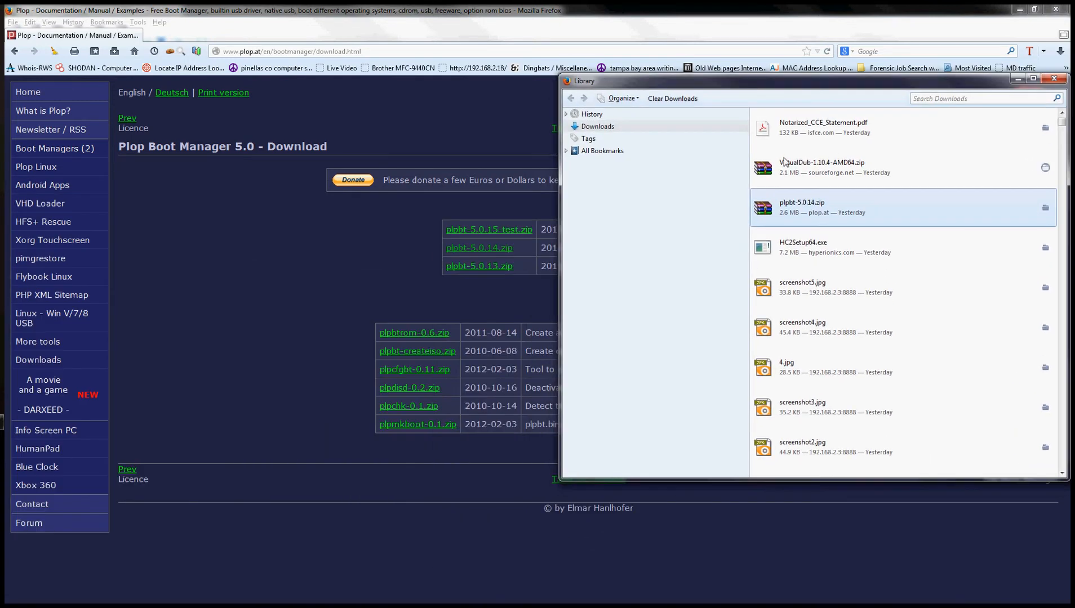
right_click(801, 211)
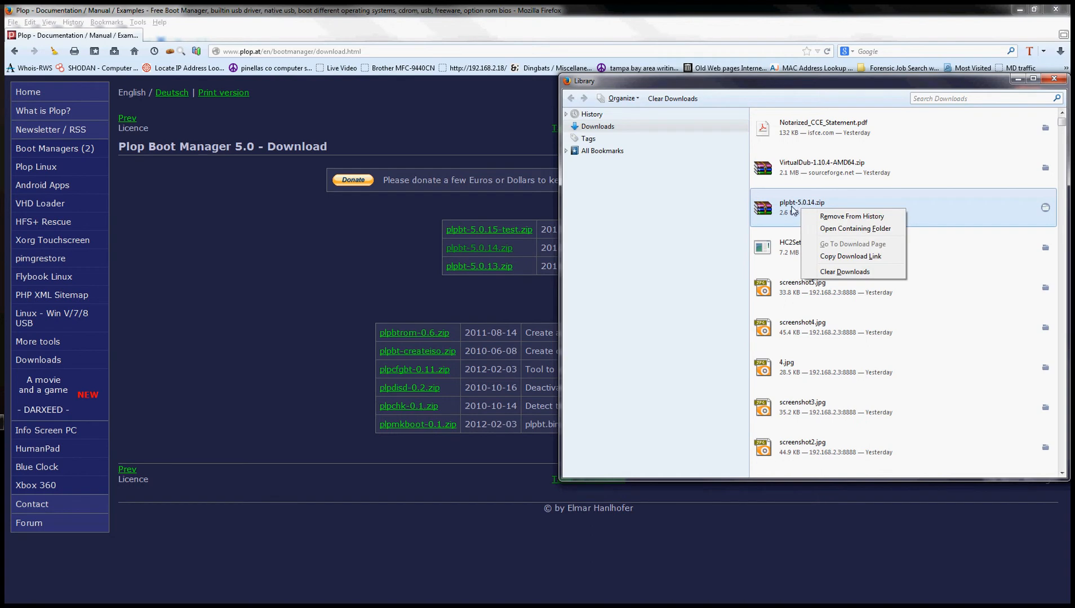
left_click(820, 230)
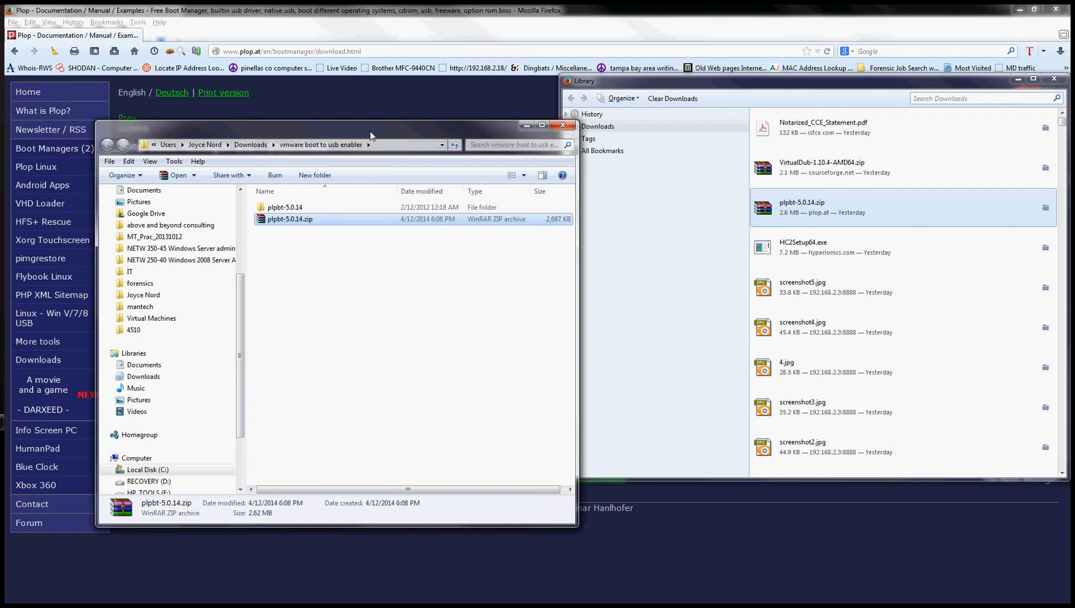
left_click_drag(366, 131, 205, 117)
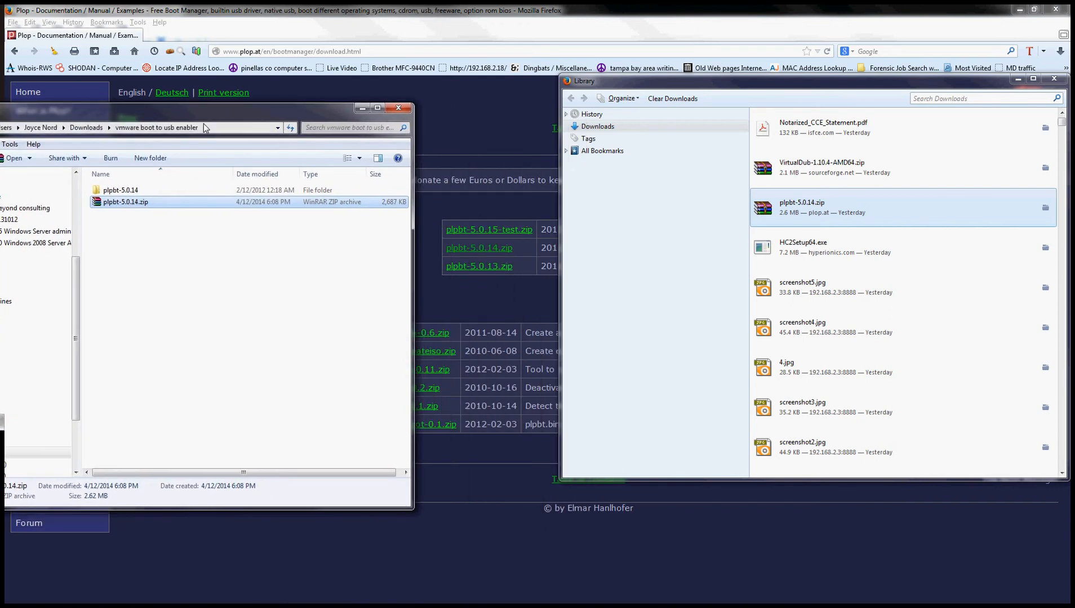
- Open the extracted plpbt-5.0.14 folder and select the plpbt.iso file
right_click(129, 206)
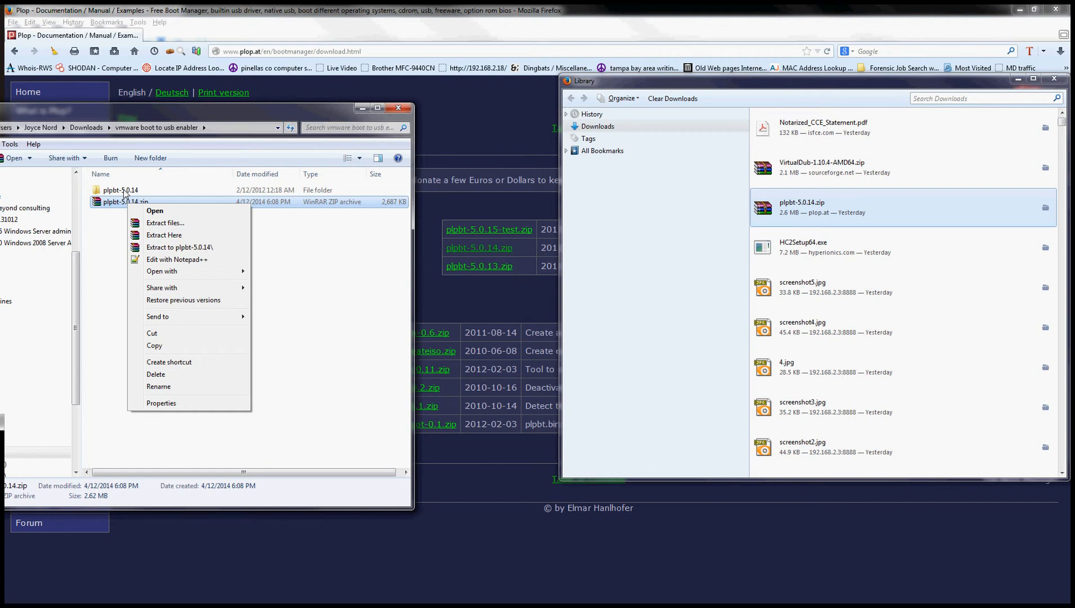
double_click(124, 192)
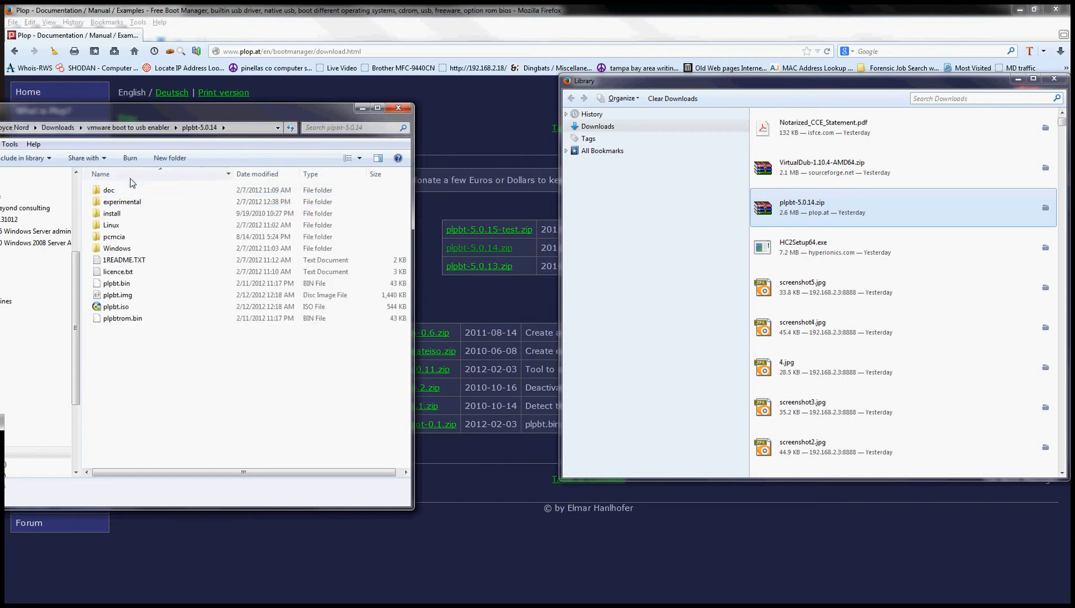
left_click(134, 307)
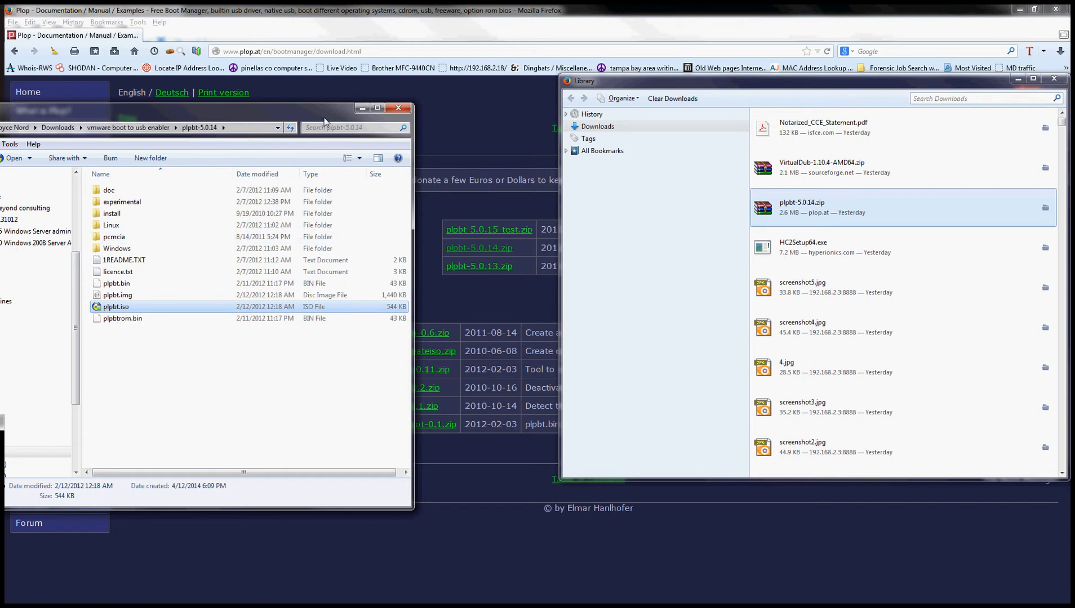
- Close the plpbt-5.0.14 folder window and the browser's downloads library
left_click(398, 108)
left_click_drag(834, 88, 549, 156)
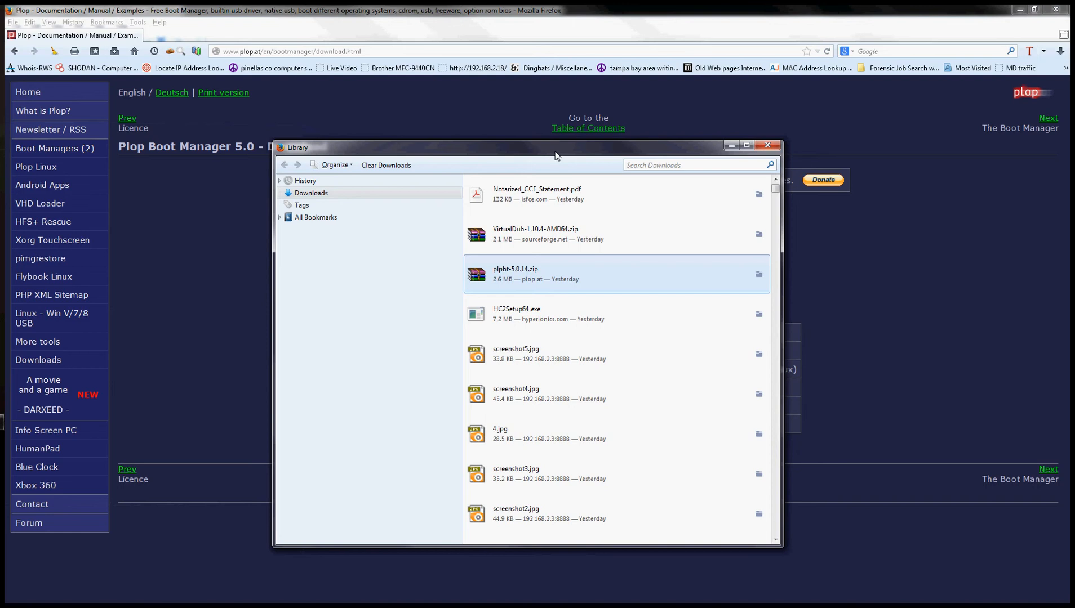
left_click(766, 147)
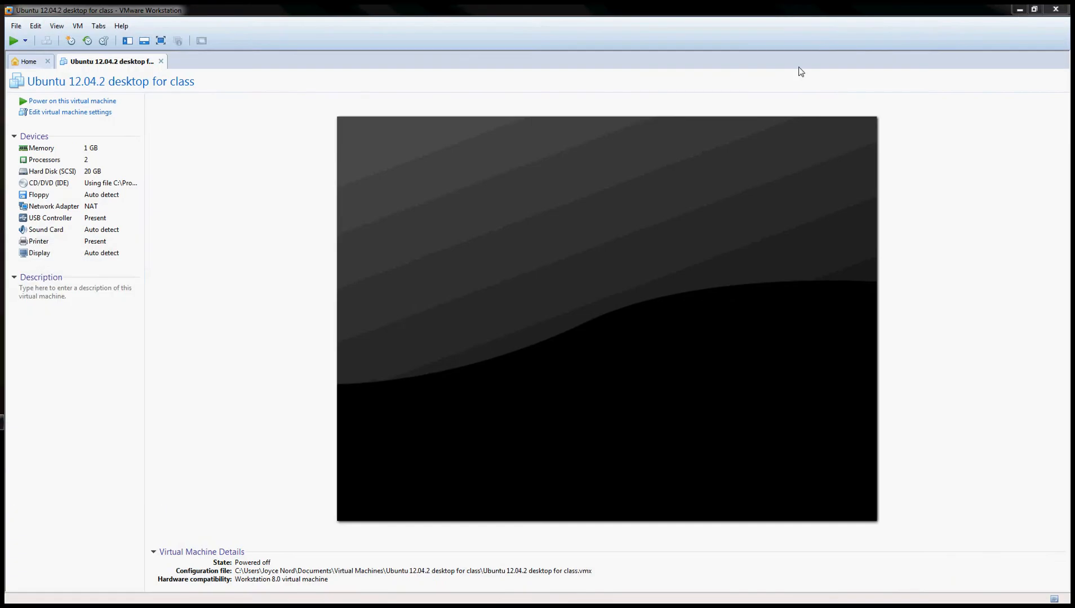
- Switch to VMware Workstation and start a new virtual machine with the Typical (recommended) configuration
left_click(364, 36)
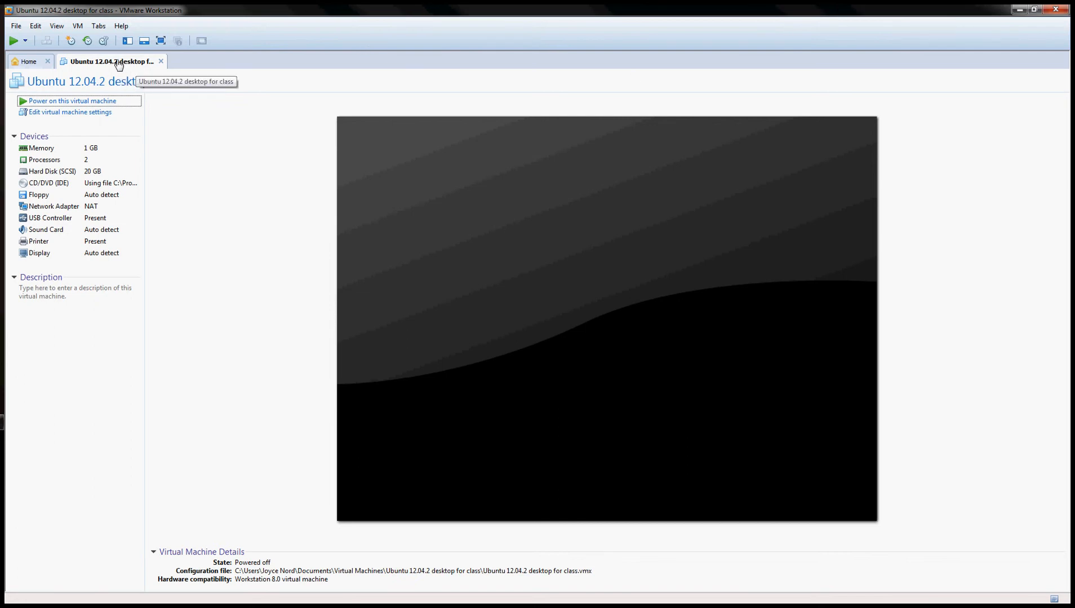
left_click(17, 26)
left_click(26, 41)
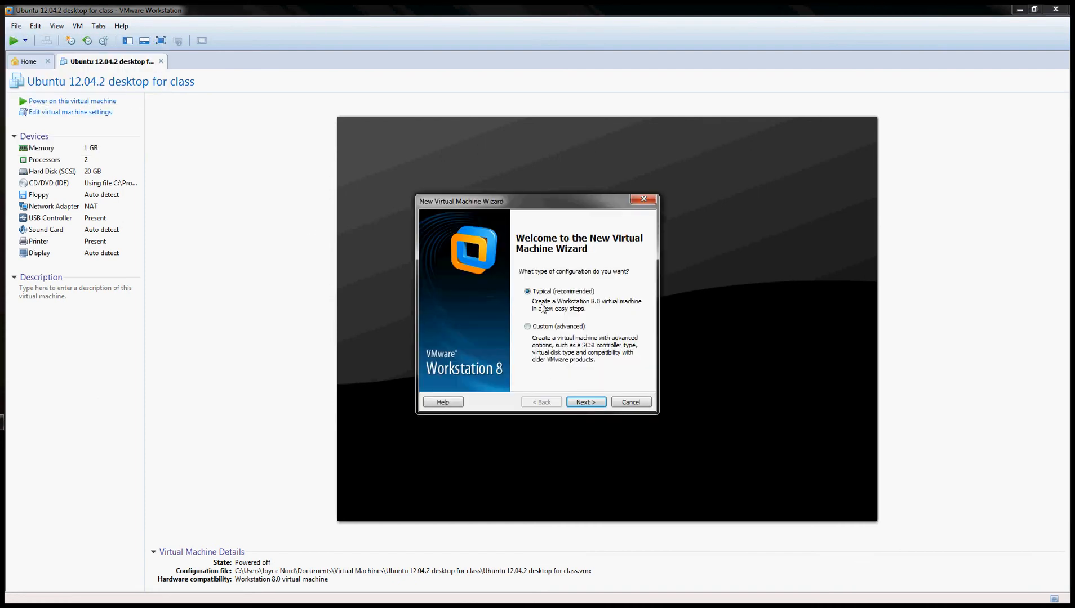
left_click(583, 407)
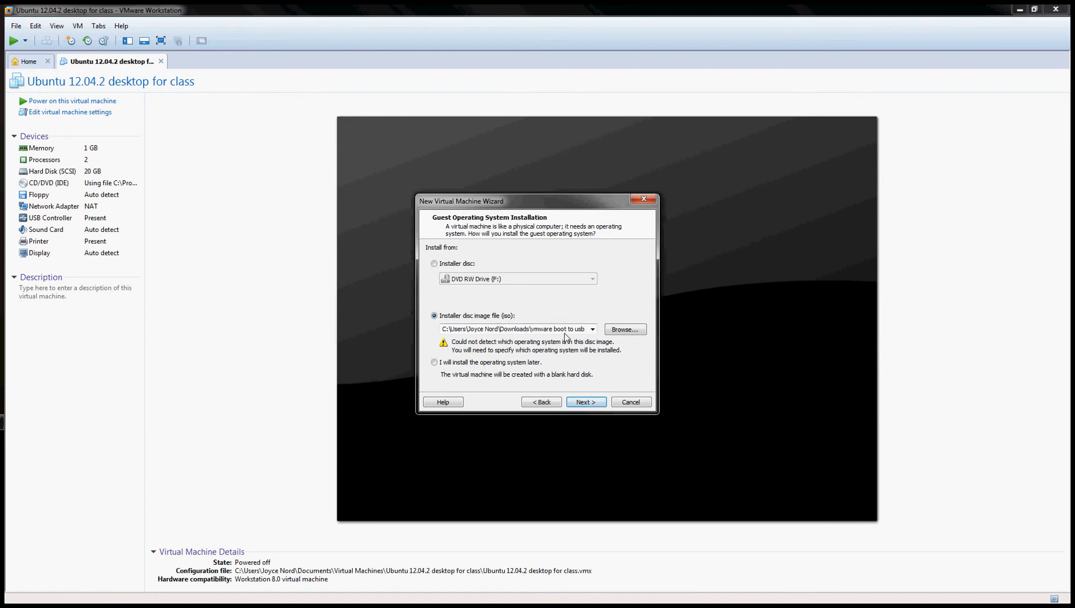
- Use plpbt.iso from the plpbt-5.0.14 folder as the installer disc image for the guest system
left_click(611, 333)
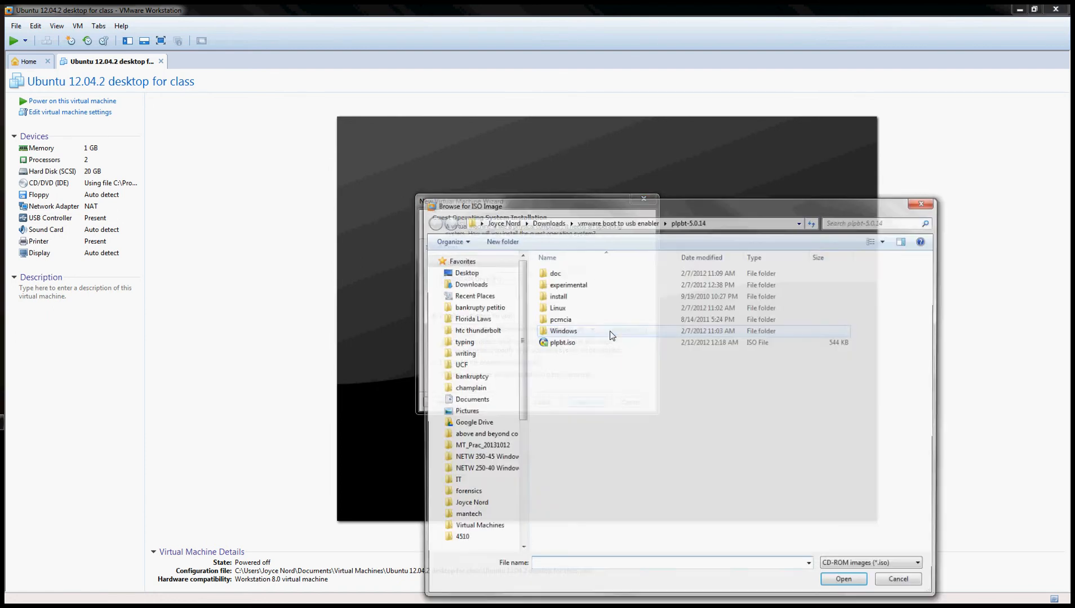
left_click(561, 345)
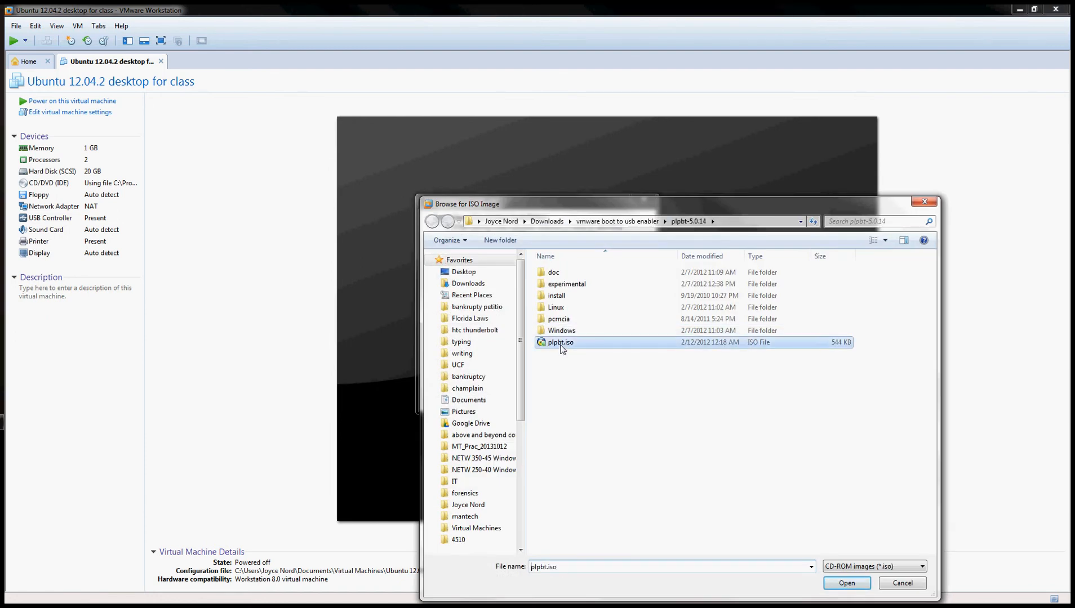
left_click_drag(582, 202, 457, 129)
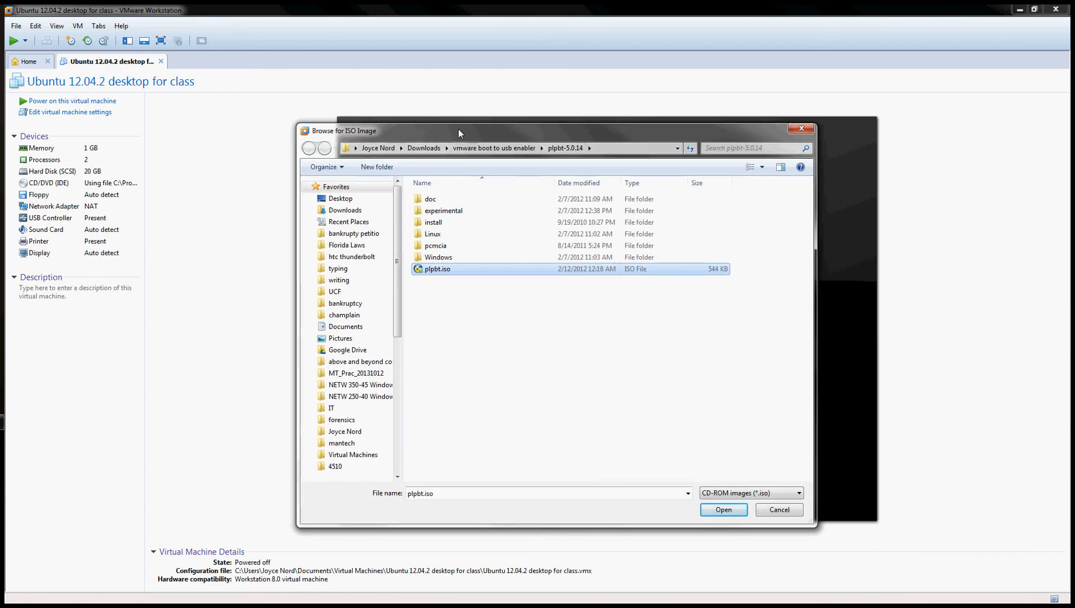
left_click(735, 509)
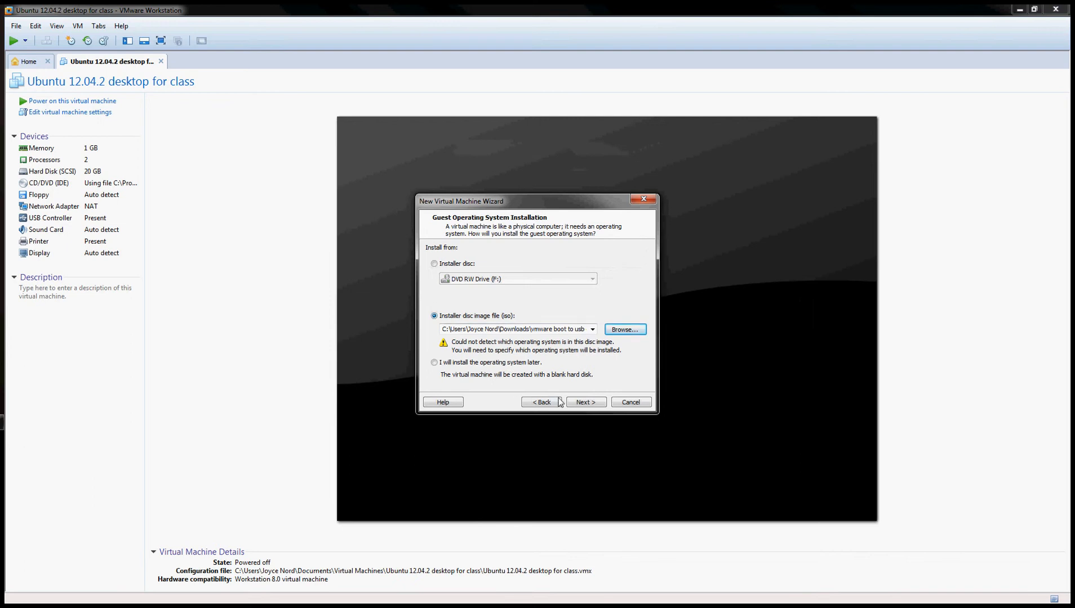
left_click(581, 403)
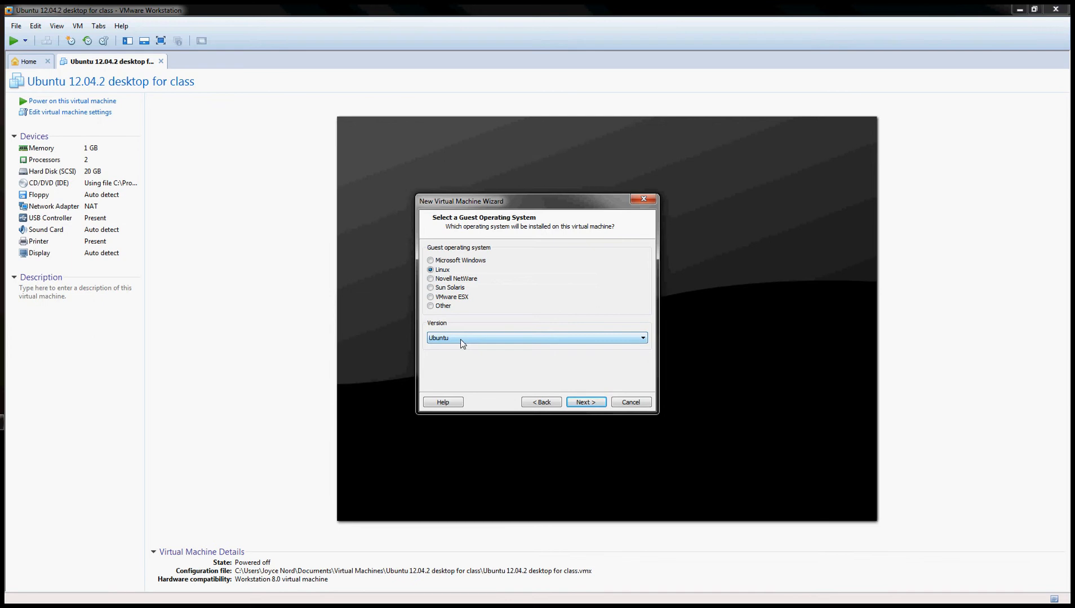
- Accept Linux with version Ubuntu as the guest system and name the virtual machine USBBoot in its default location
left_click(587, 404)
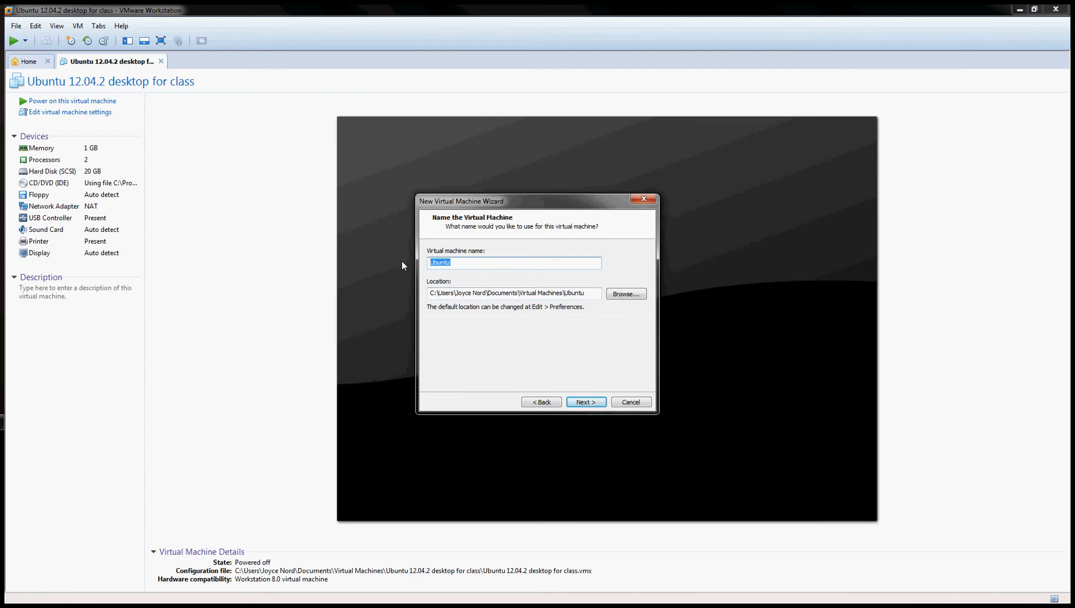
type("USBBoot")
left_click_drag(598, 292, 425, 294)
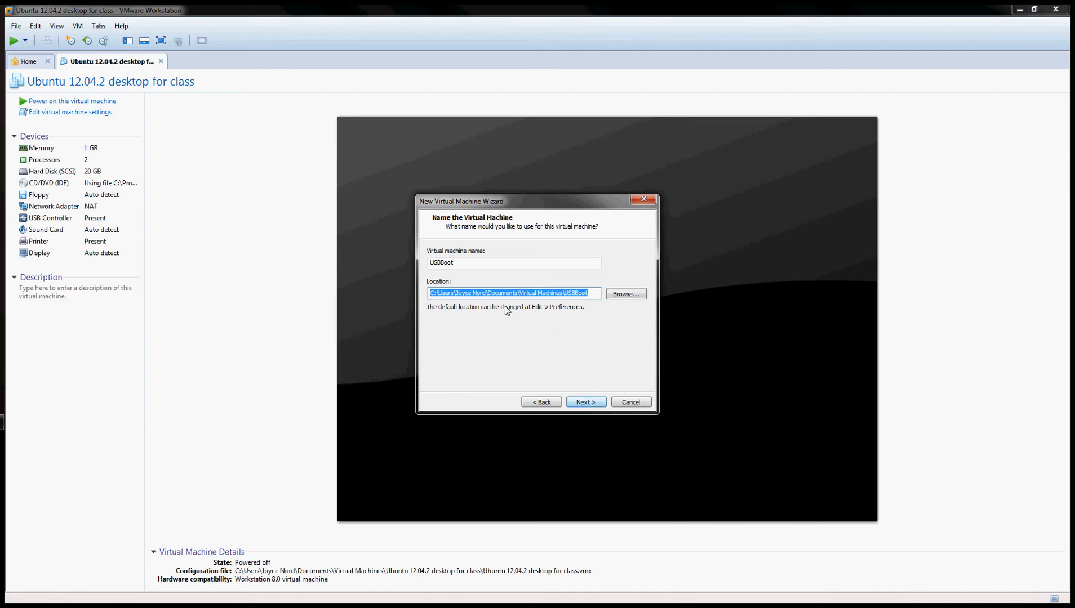
left_click(586, 401)
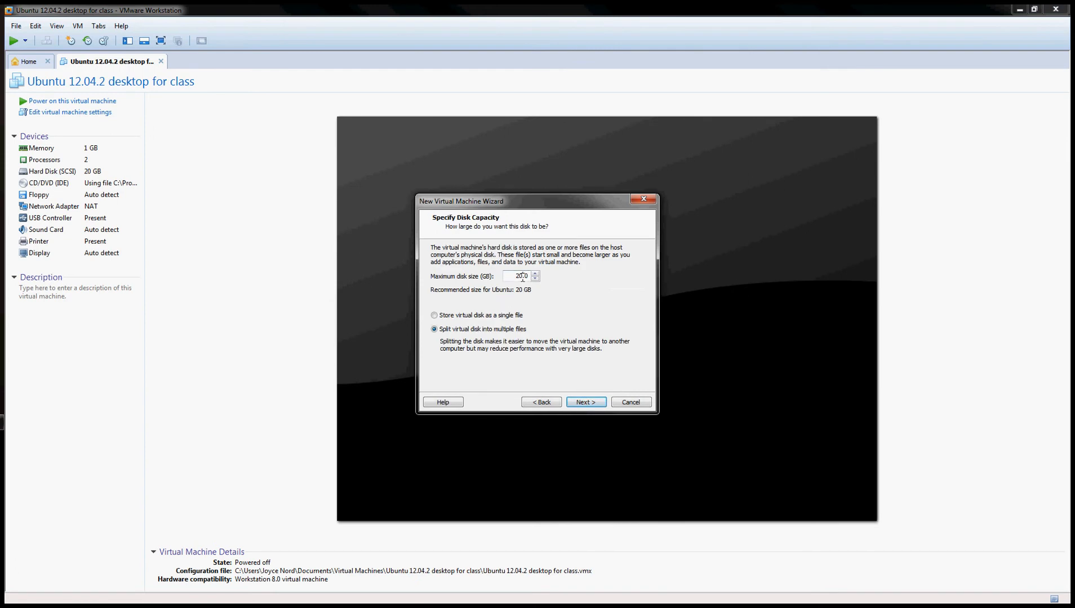
- Set the maximum disk size to 10 GB and store the virtual disk as a single file
left_click_drag(524, 276, 509, 277)
type("10")
left_click(513, 316)
left_click(592, 402)
- Customize the hardware to use two processor cores, and review the memory and CD/DVD settings
left_click(488, 359)
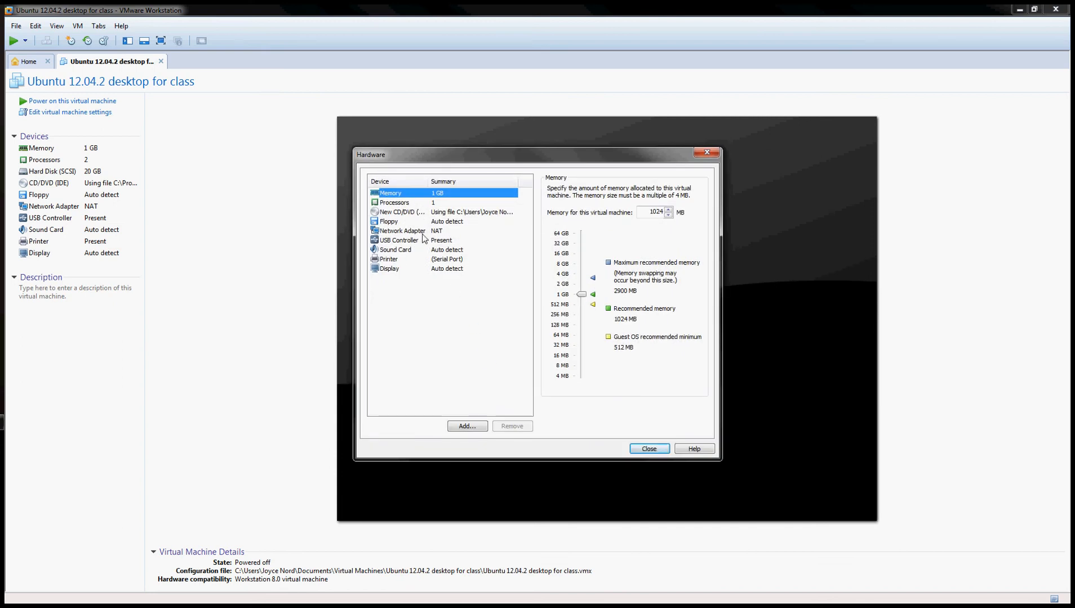
left_click(403, 204)
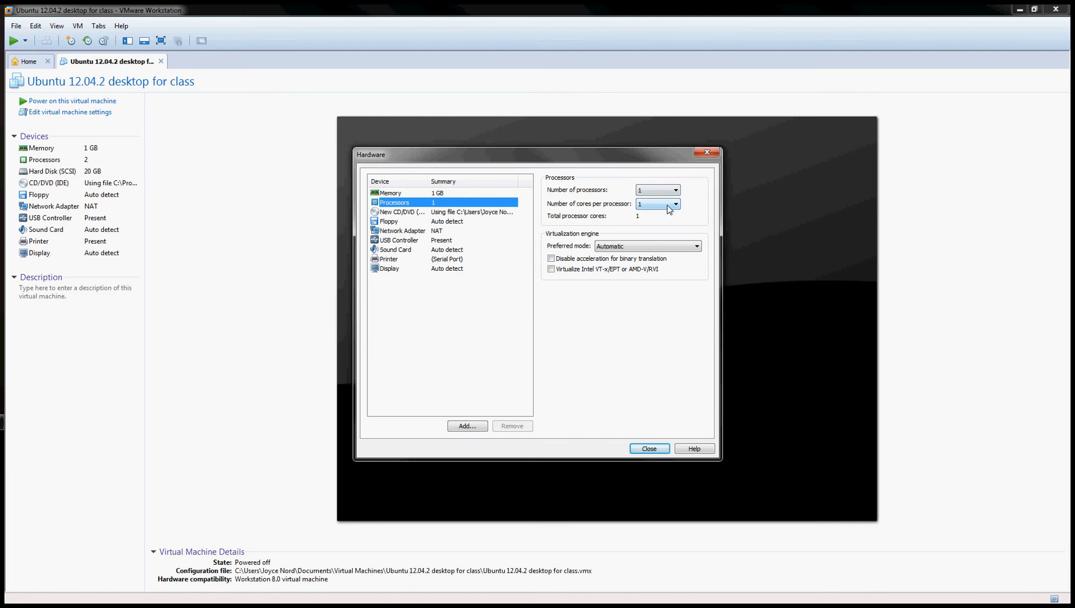
left_click(664, 192)
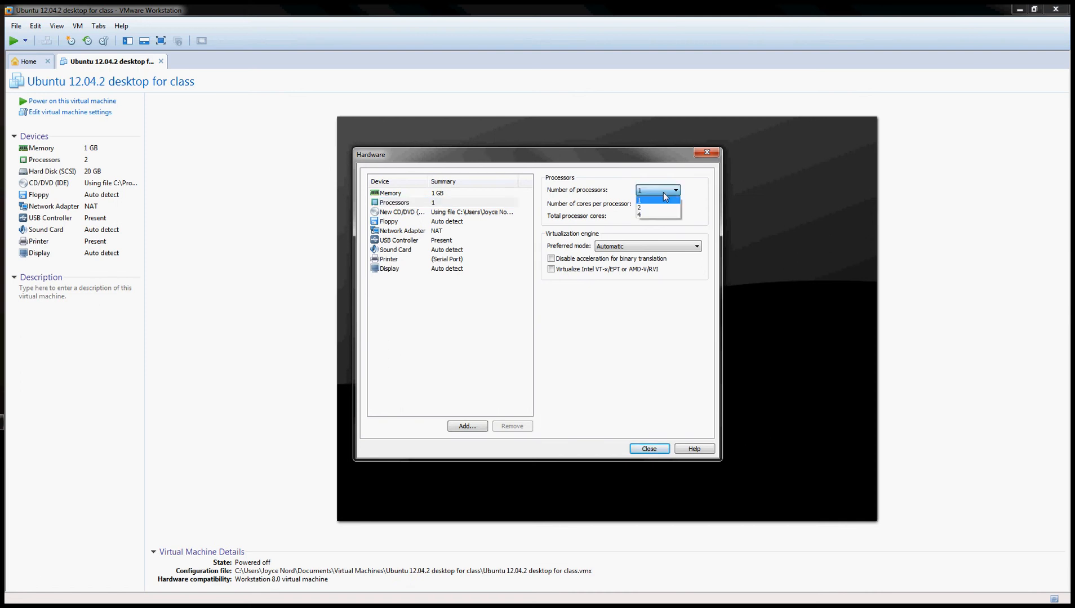
left_click(659, 205)
left_click(642, 223)
left_click(442, 195)
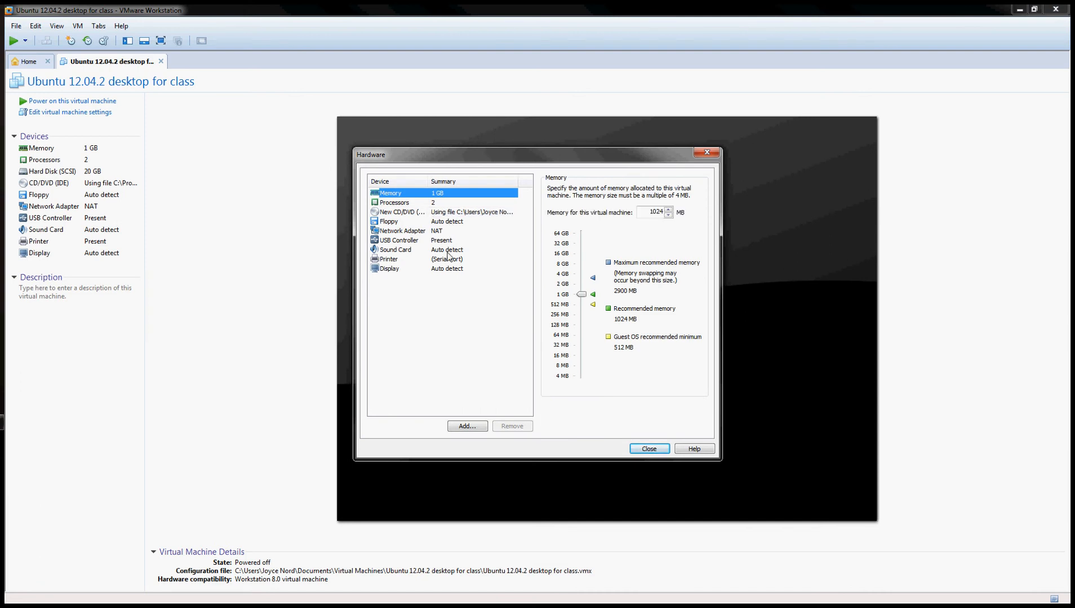
left_click(421, 214)
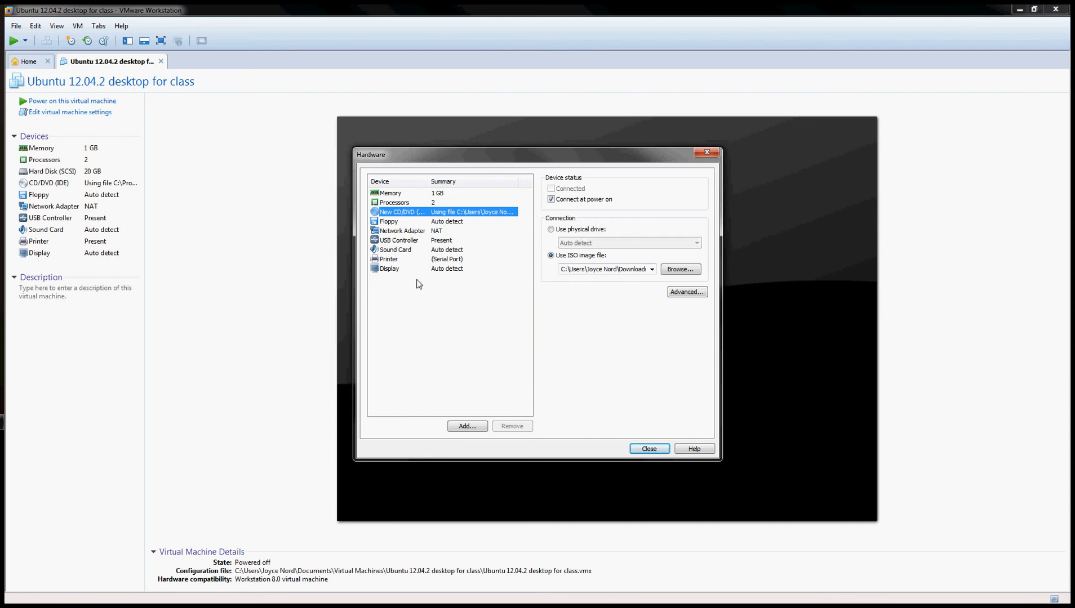
left_click(642, 448)
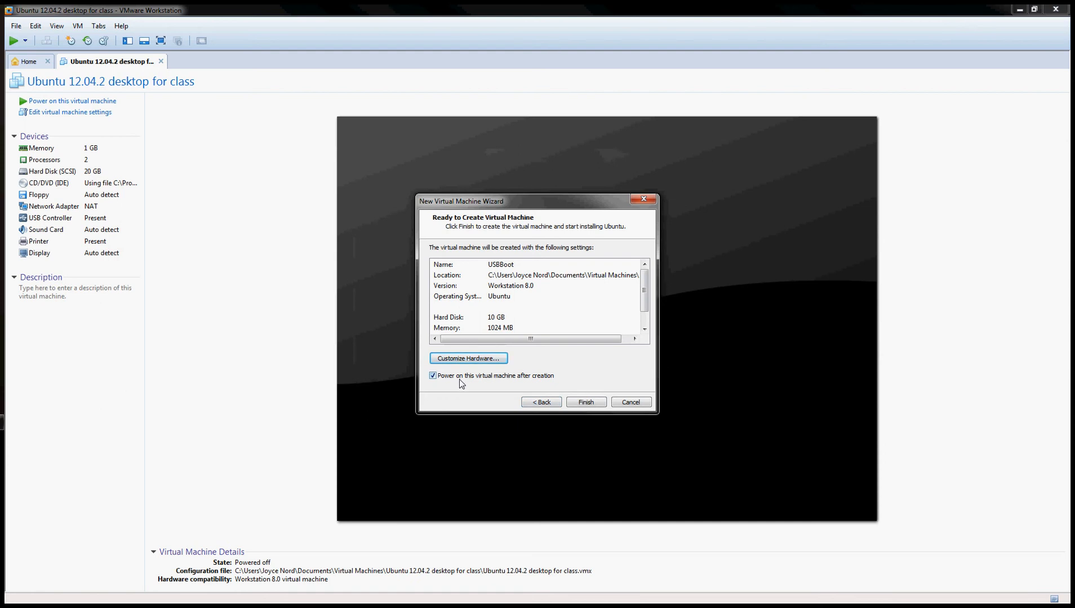
- Finish creating the USBBoot virtual machine with power-on after creation, and dismiss the removable devices hint
left_click(582, 402)
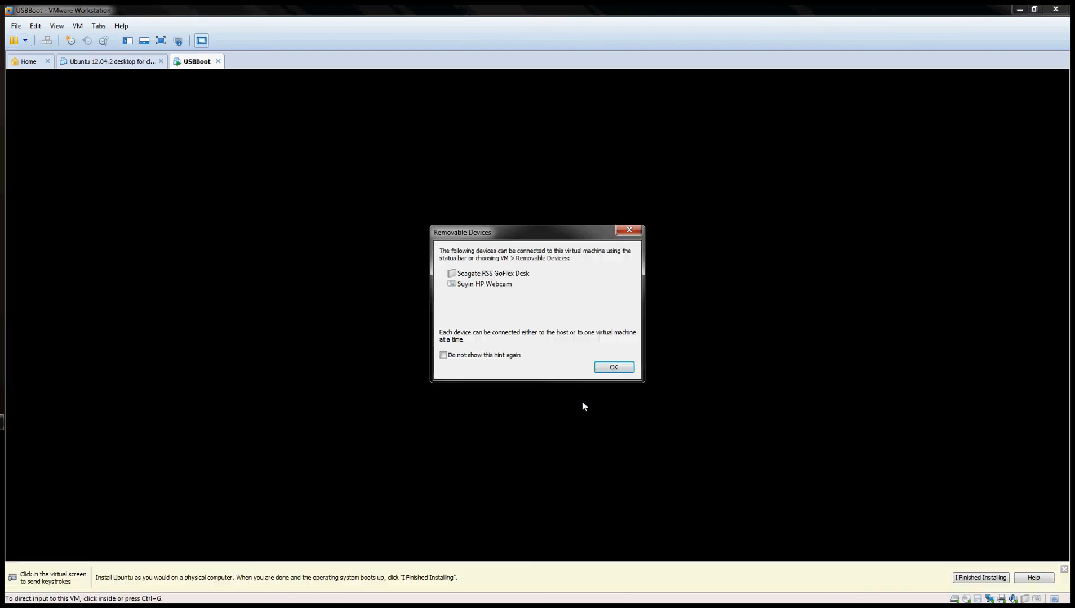
left_click(613, 368)
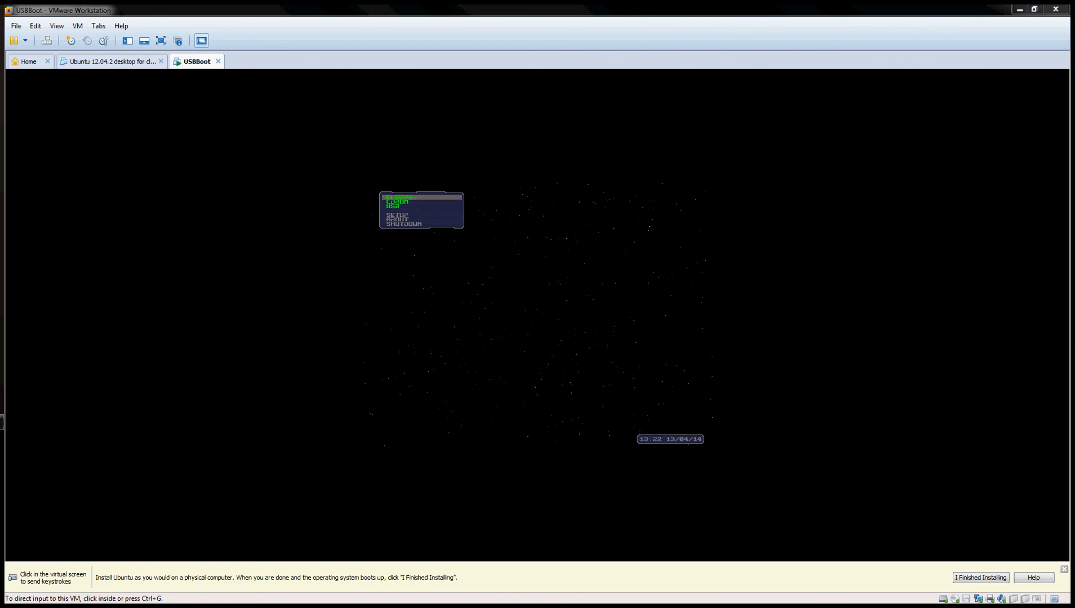
- View the host connection options for the Speed Mass storage removable device without connecting it
left_click(77, 25)
mouse_move(86, 55)
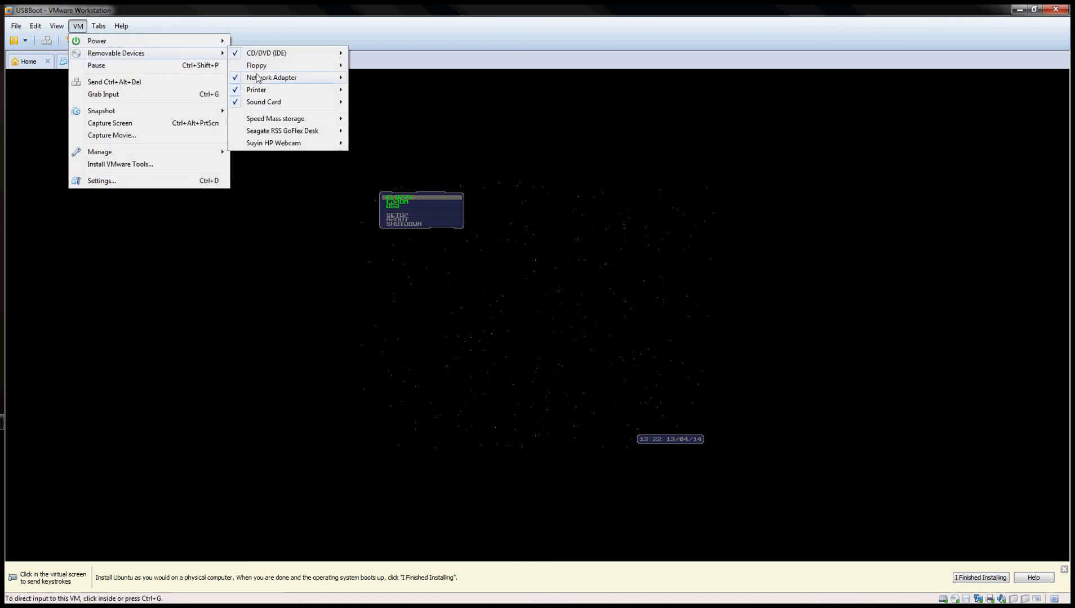
mouse_move(272, 121)
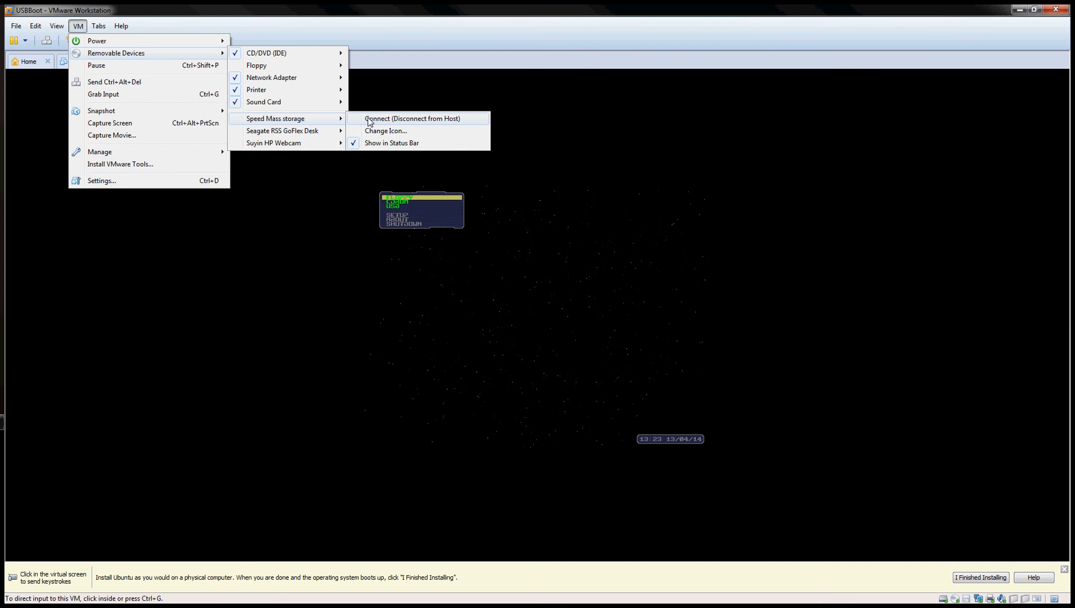
left_click(306, 21)
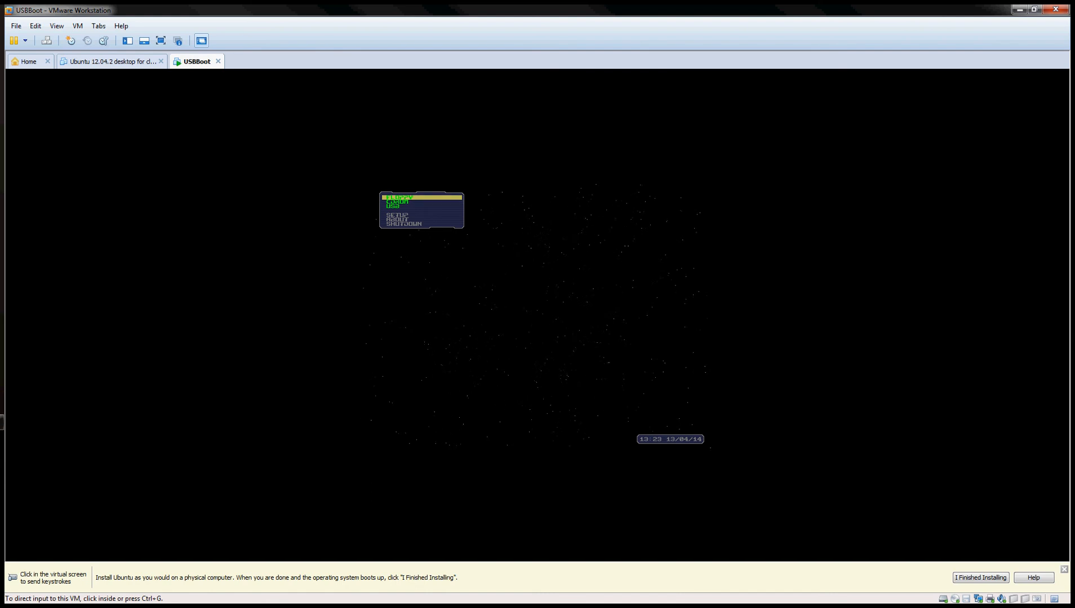
- Switch to the Windows Explorer window showing the contents of the Install Ubuntu (G:) drive
key("alt+Tab")
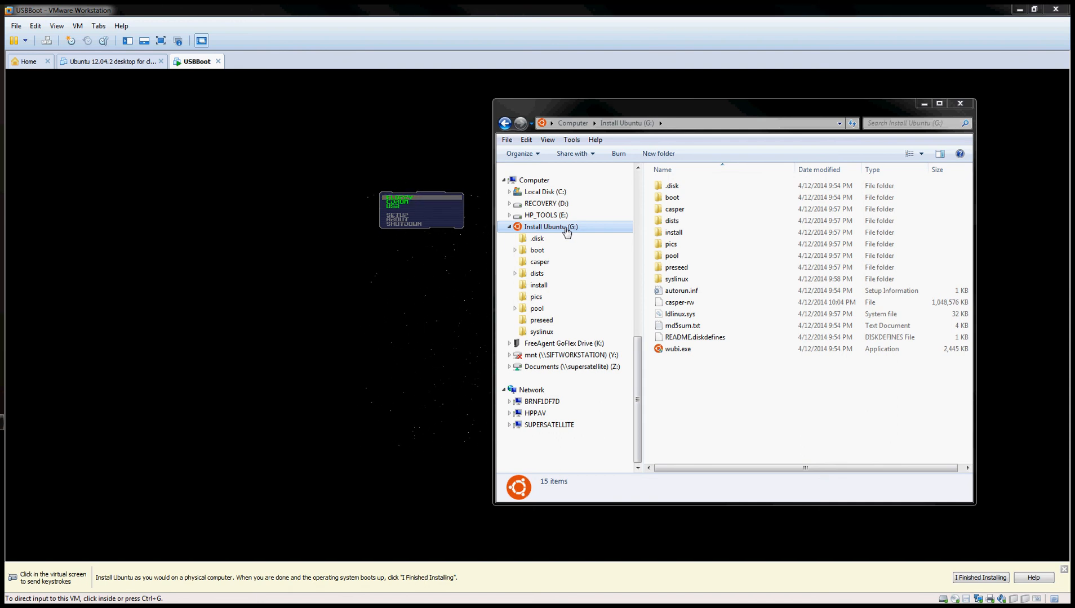
- View the eject option for the Install Ubuntu (G:) drive without ejecting it, and close the Explorer window
right_click(566, 233)
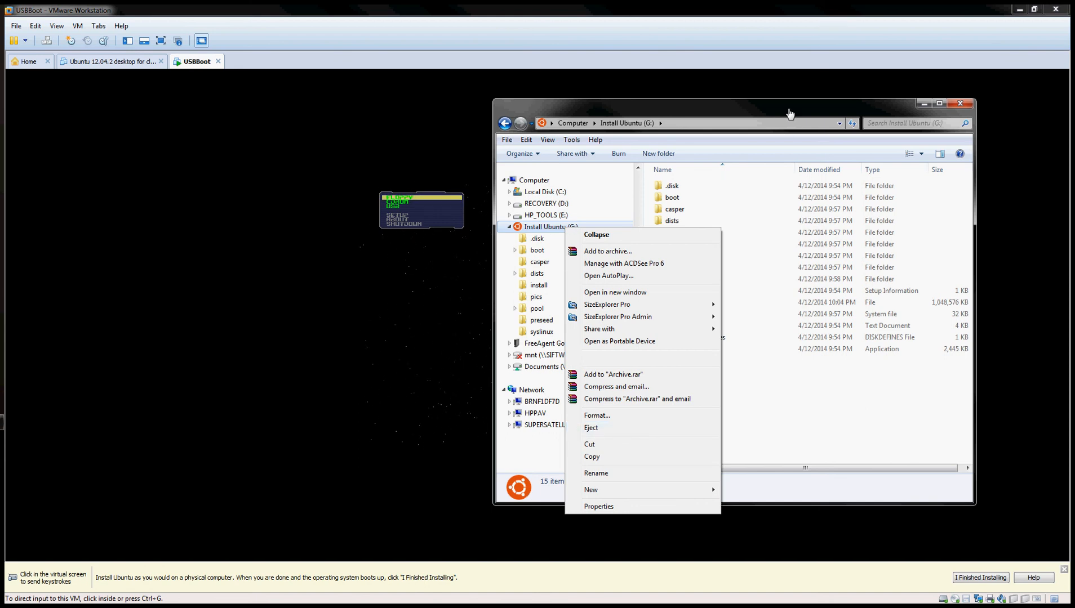
left_click(790, 114)
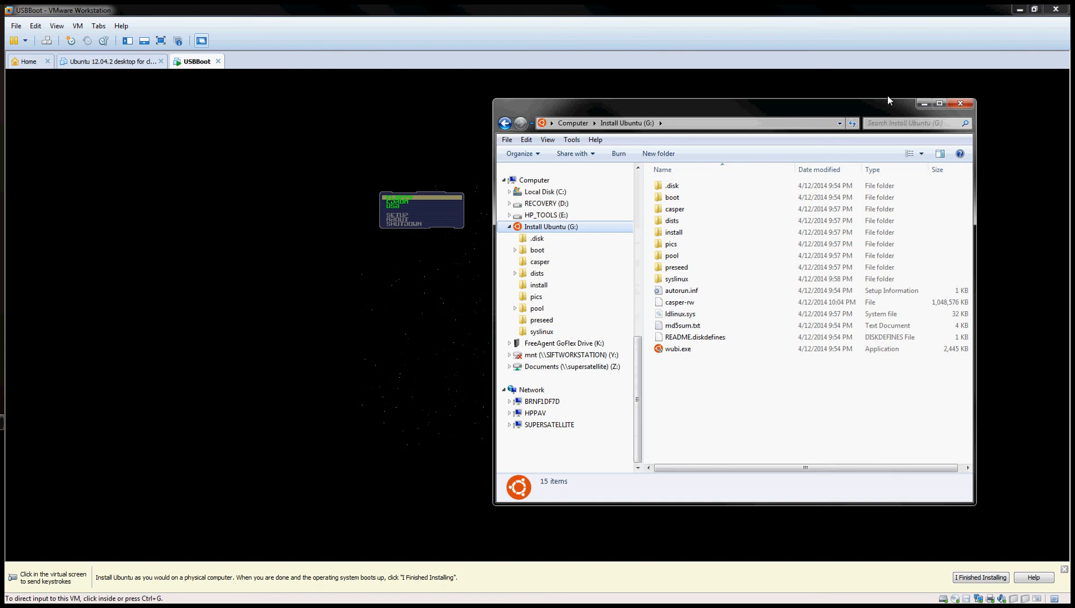
left_click(960, 103)
- Review the removable device options for connecting Speed Mass storage to the USBBoot virtual machine, and leave them without connecting it
left_click(77, 26)
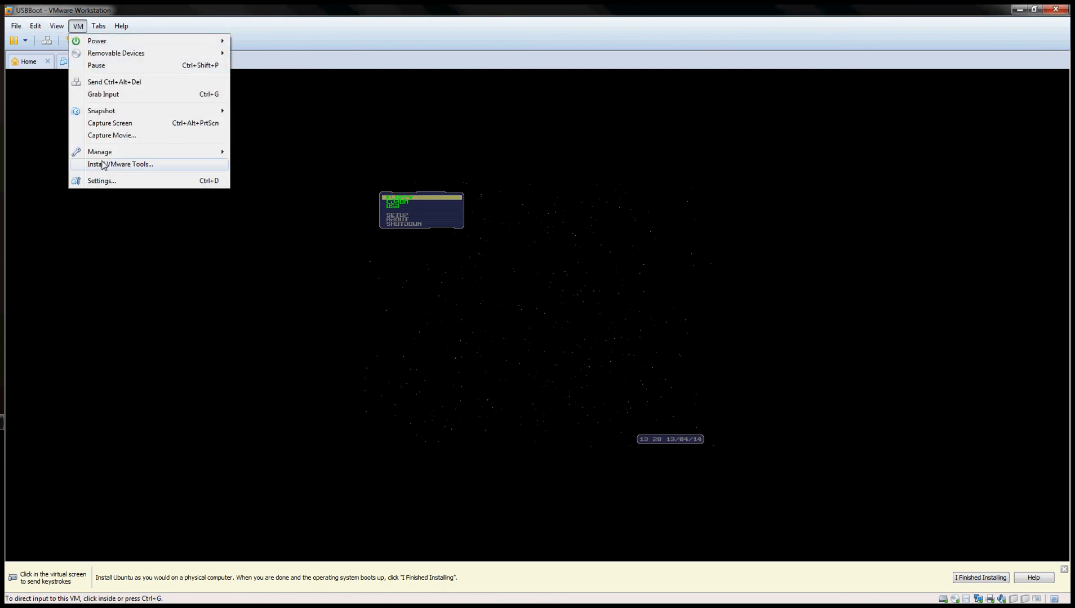
mouse_move(107, 54)
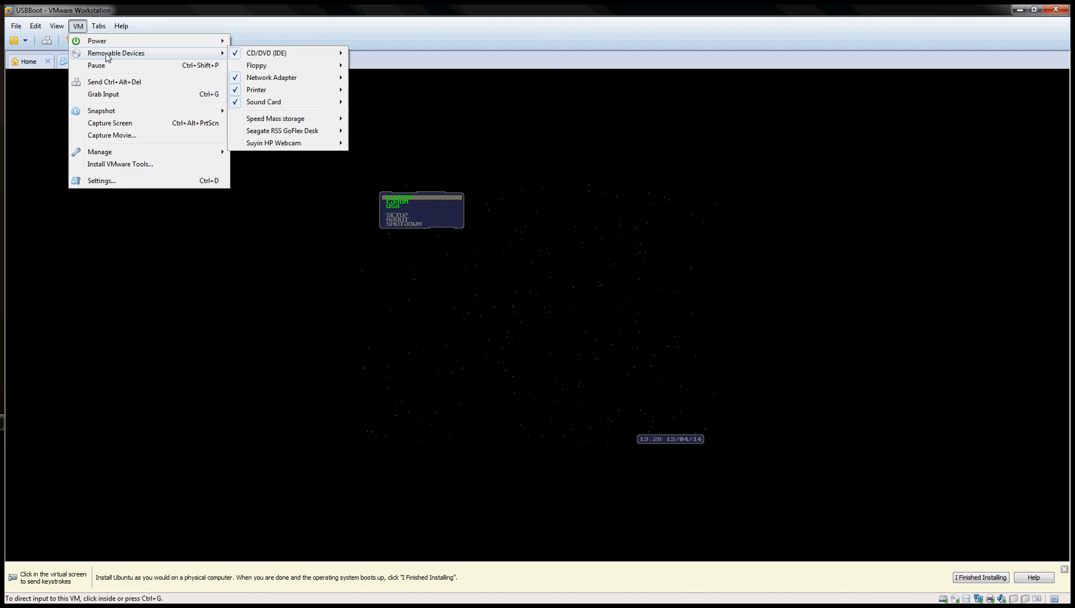
mouse_move(271, 125)
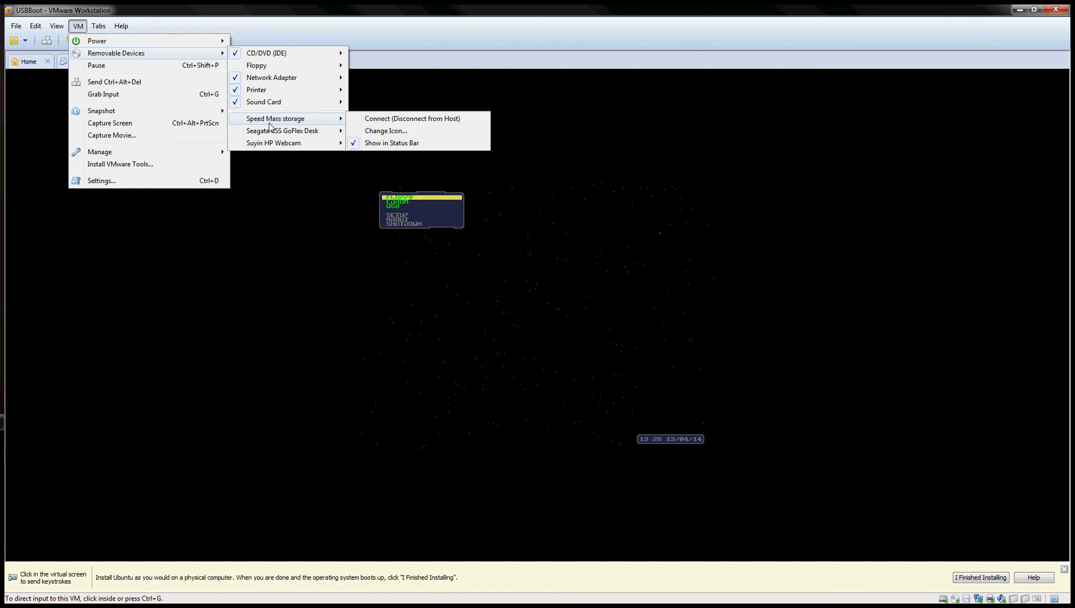
left_click(270, 39)
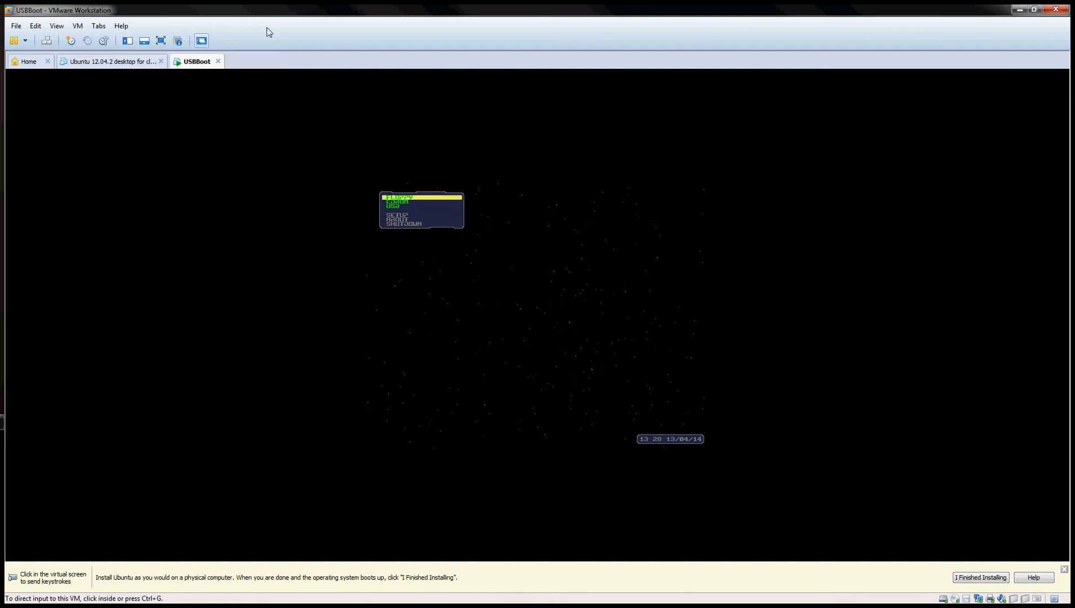